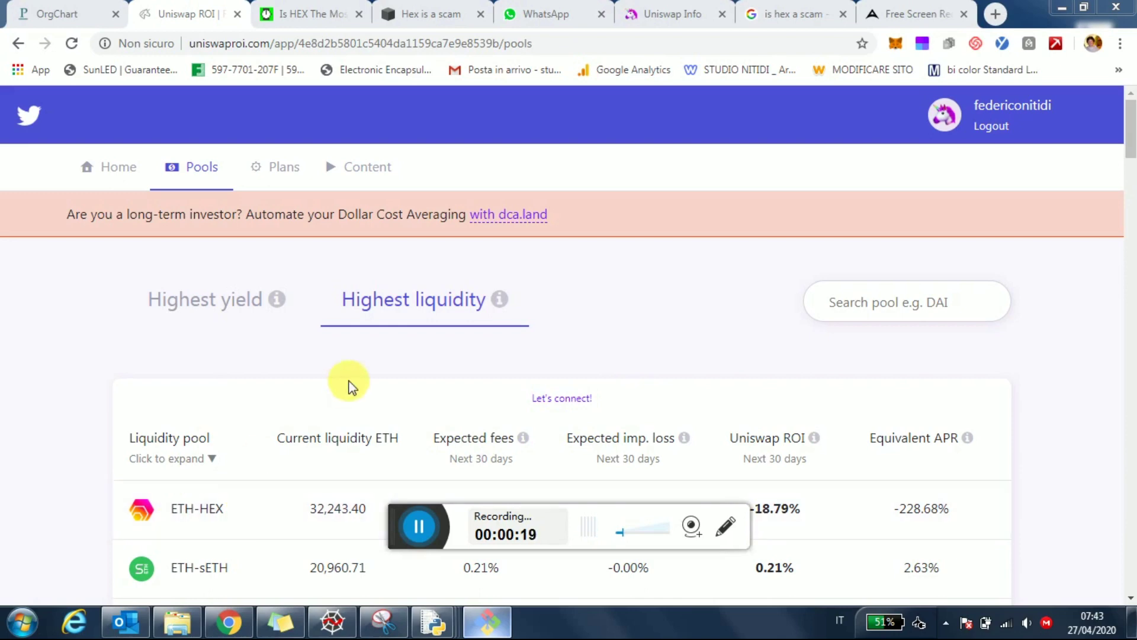
scroll(348, 382, "down", 1)
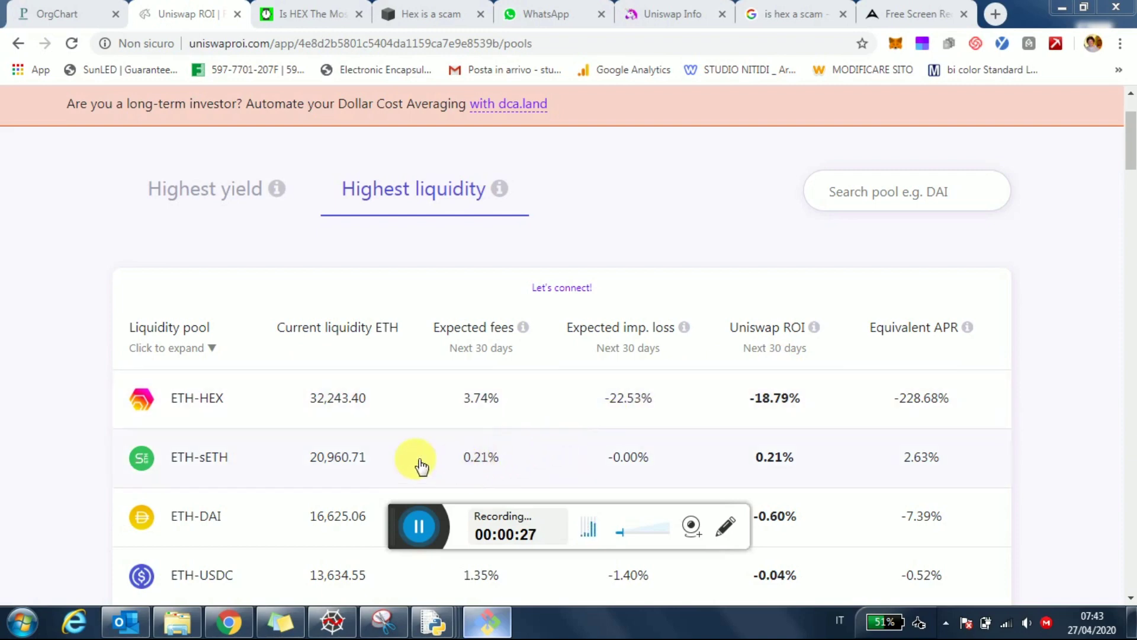
scroll(405, 418, "up", 2)
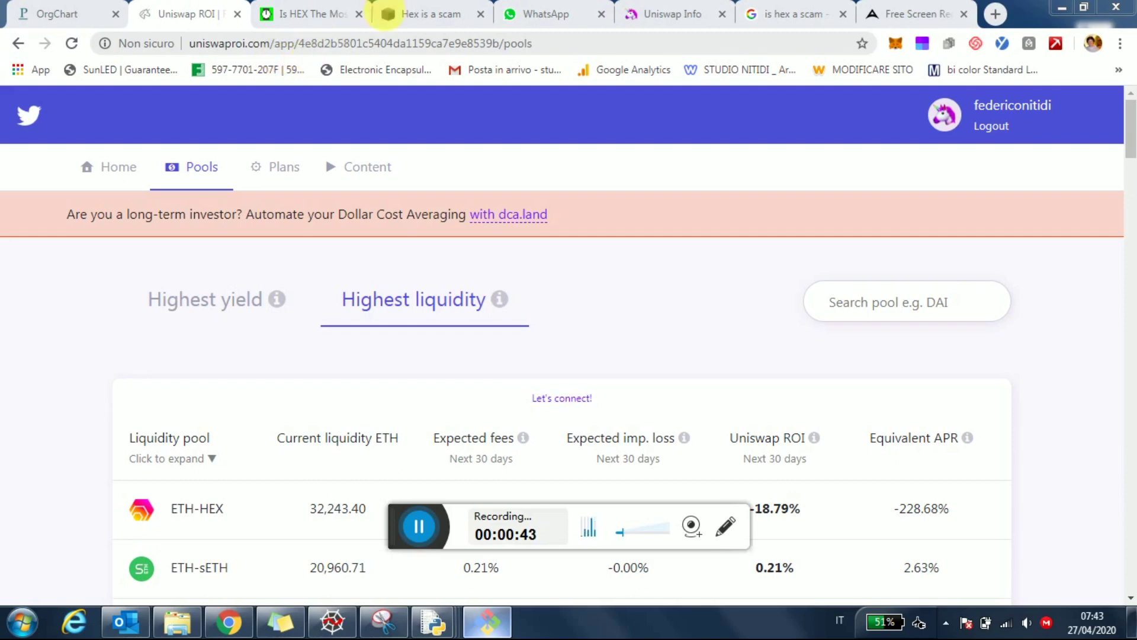
scroll(630, 320, "down", 1)
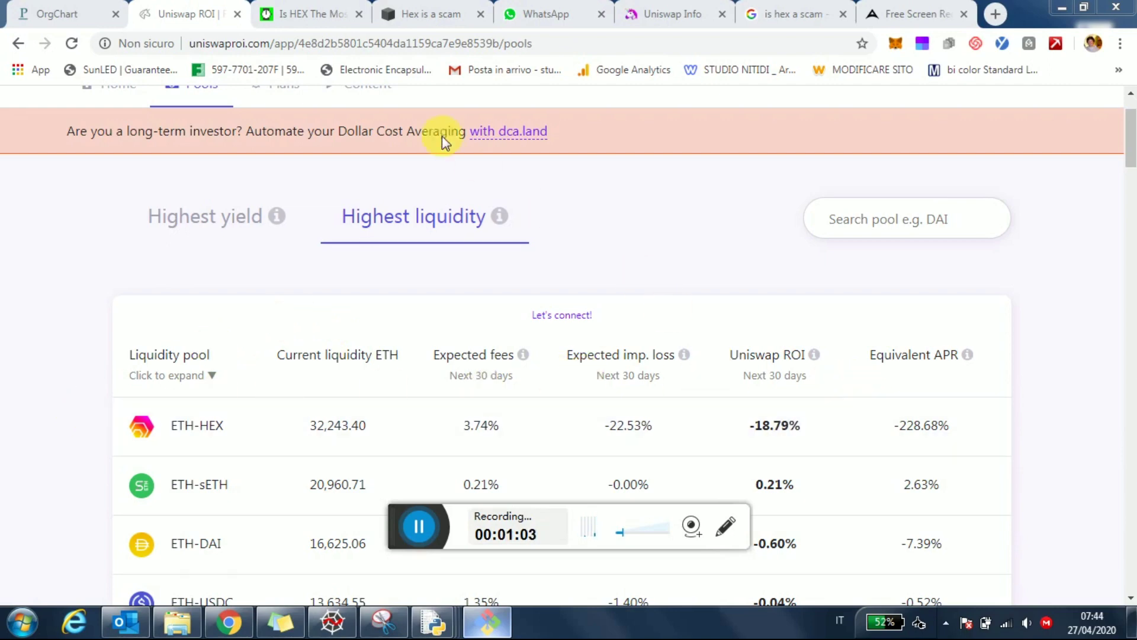
Switch to the Hackernoon 'Is HEX The Most...' article tab
left_click(318, 10)
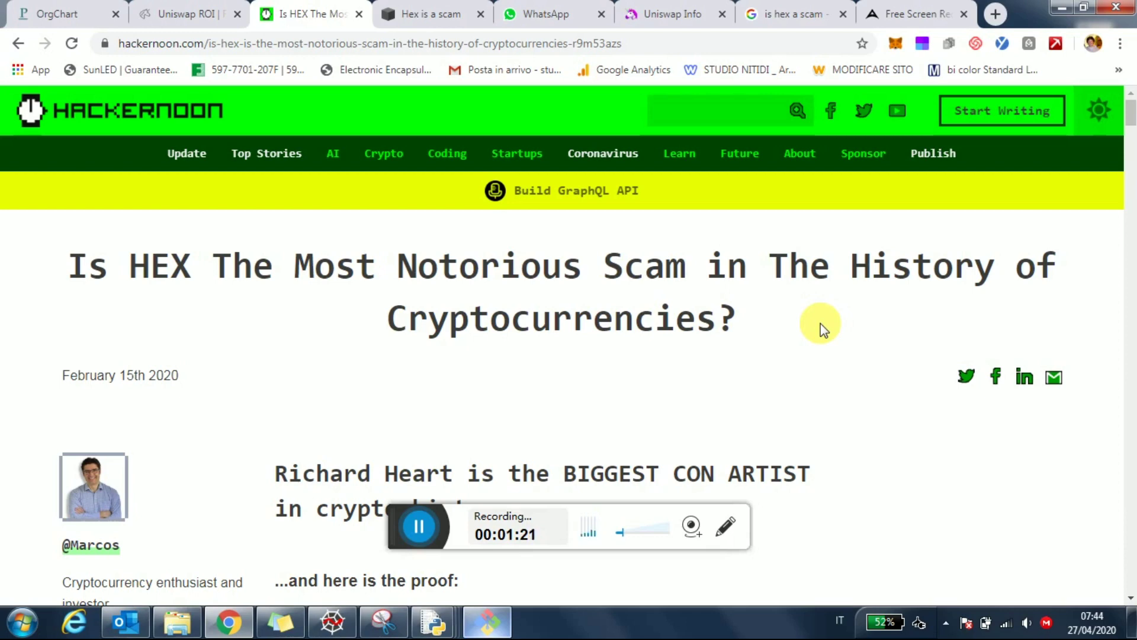
scroll(821, 329, "down", 3)
scroll(821, 330, "down", 3)
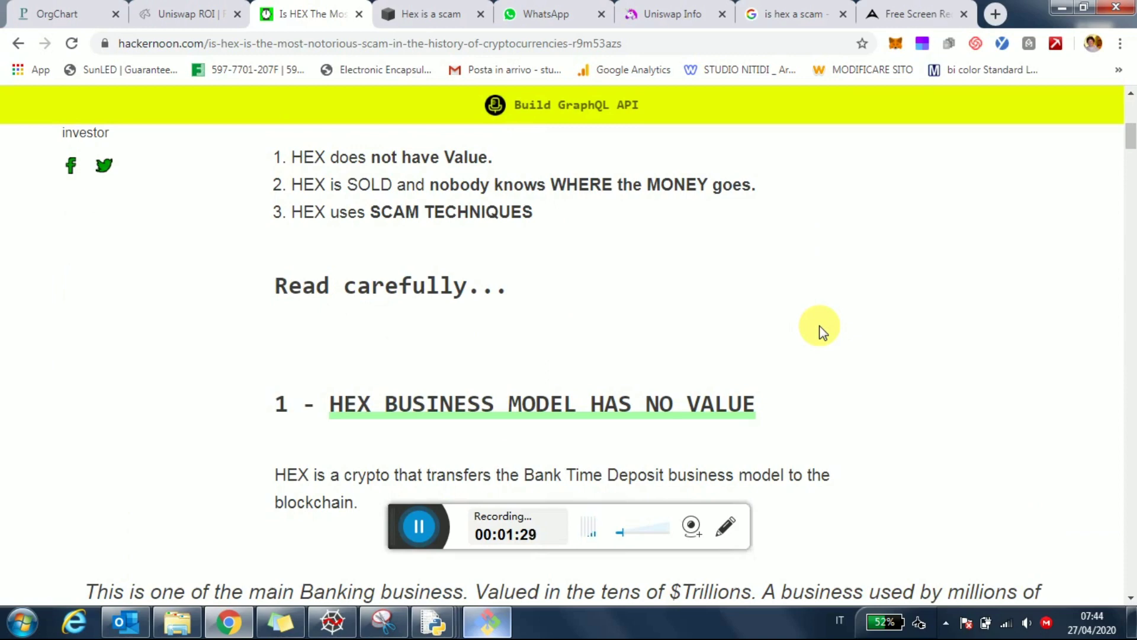
scroll(817, 329, "down", 2)
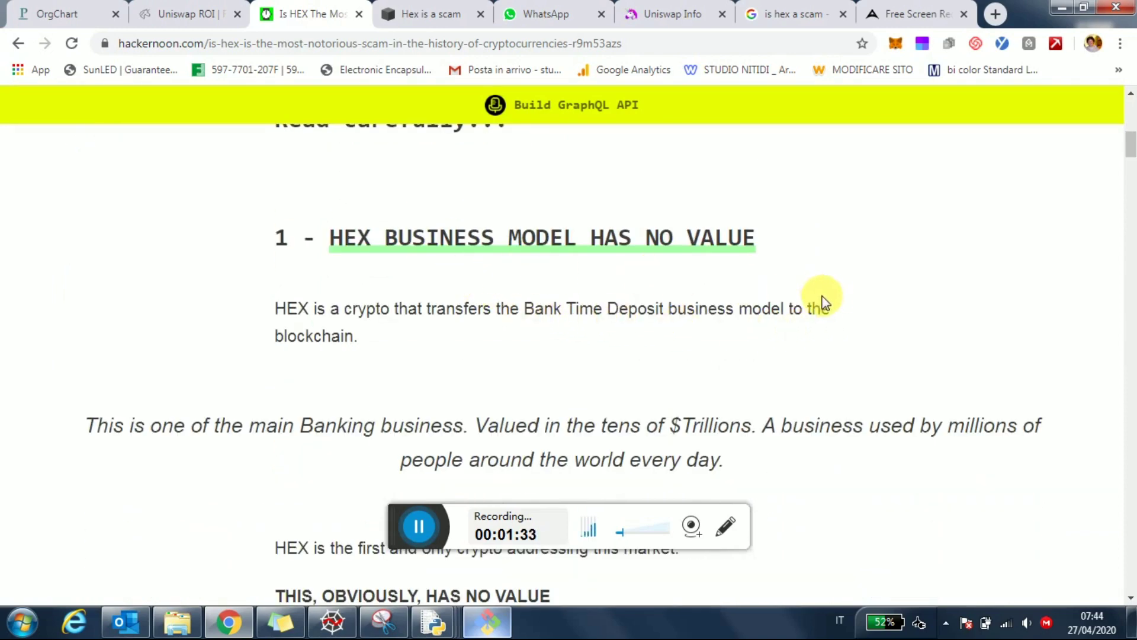
scroll(819, 299, "down", 1)
scroll(825, 312, "down", 2)
scroll(826, 320, "down", 1)
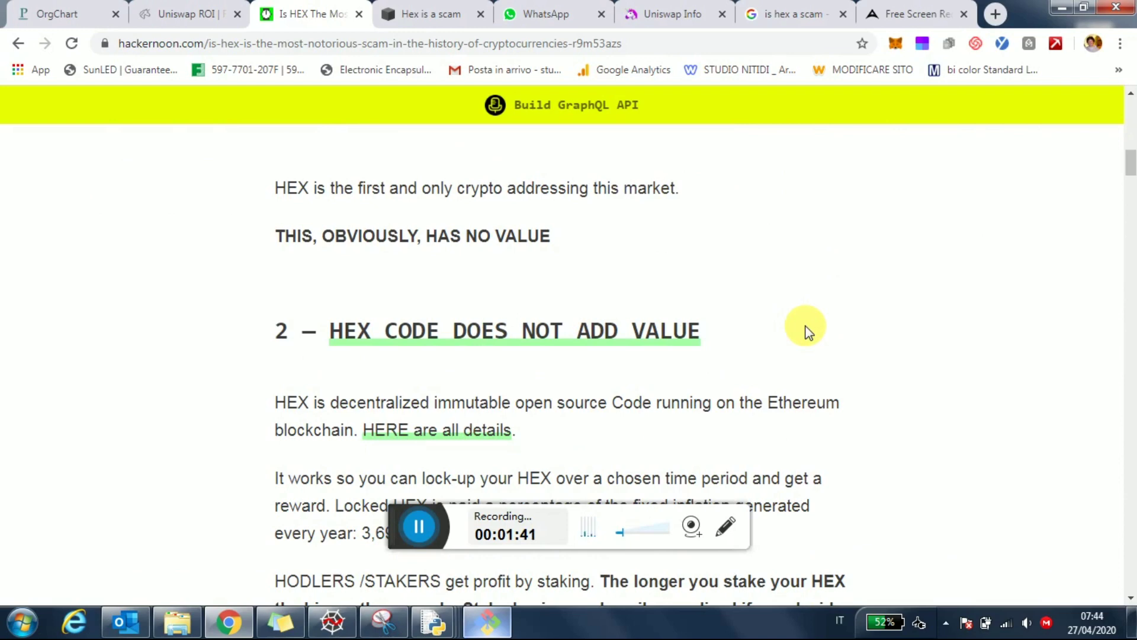
scroll(807, 332, "down", 2)
scroll(807, 333, "down", 3)
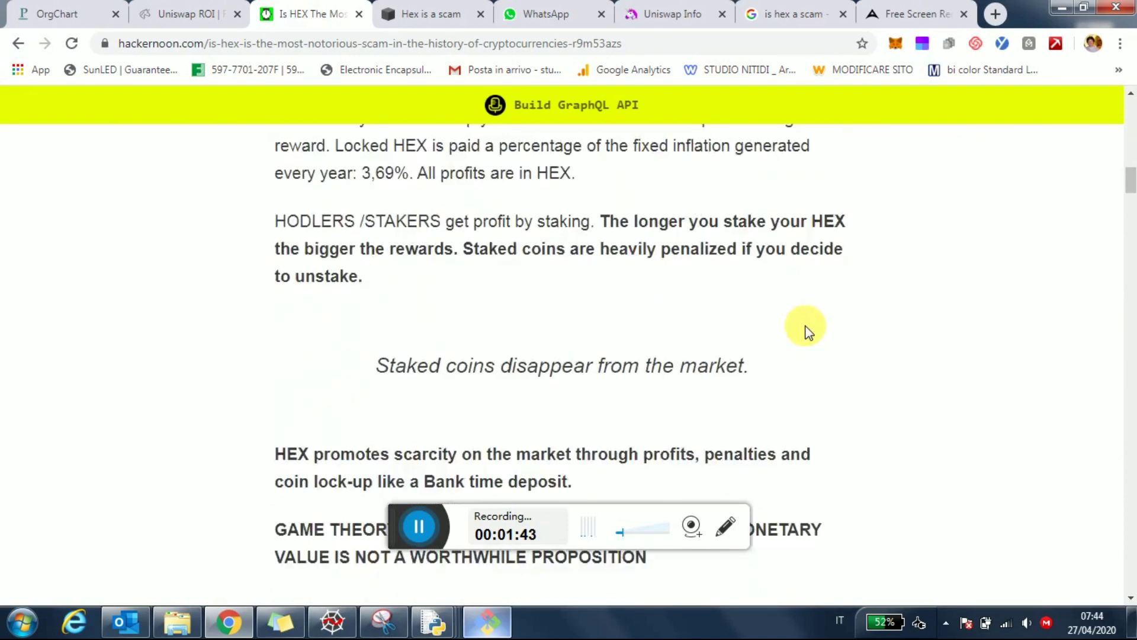
scroll(807, 332, "down", 4)
scroll(807, 333, "down", 1)
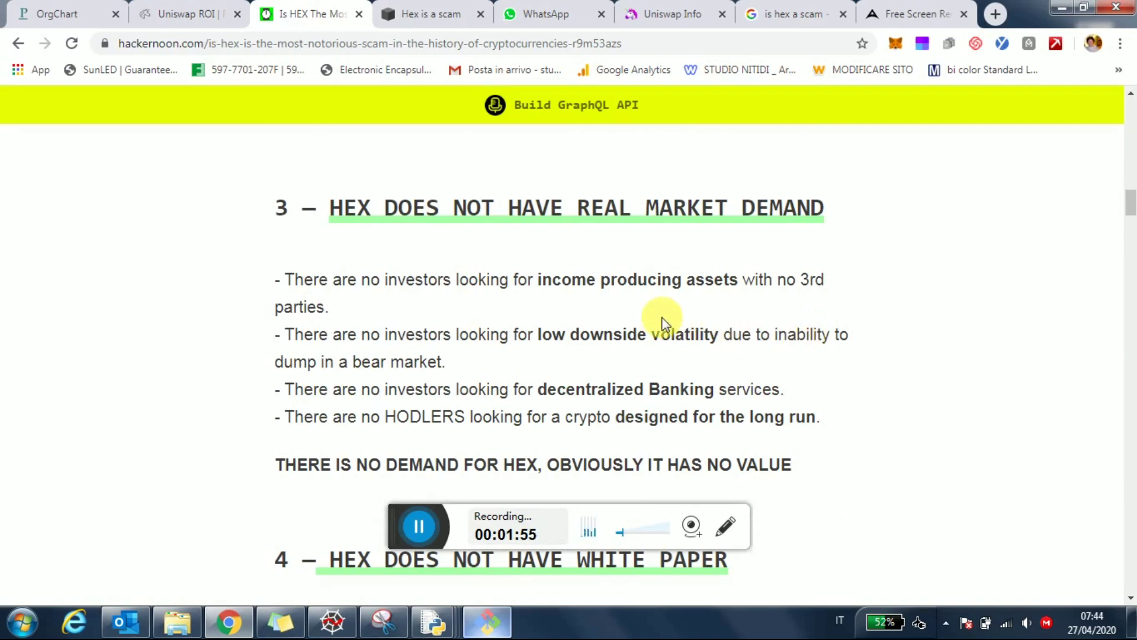
Switch to the hexscam.com 'Hex is a scam' warning site tab
left_click(424, 9)
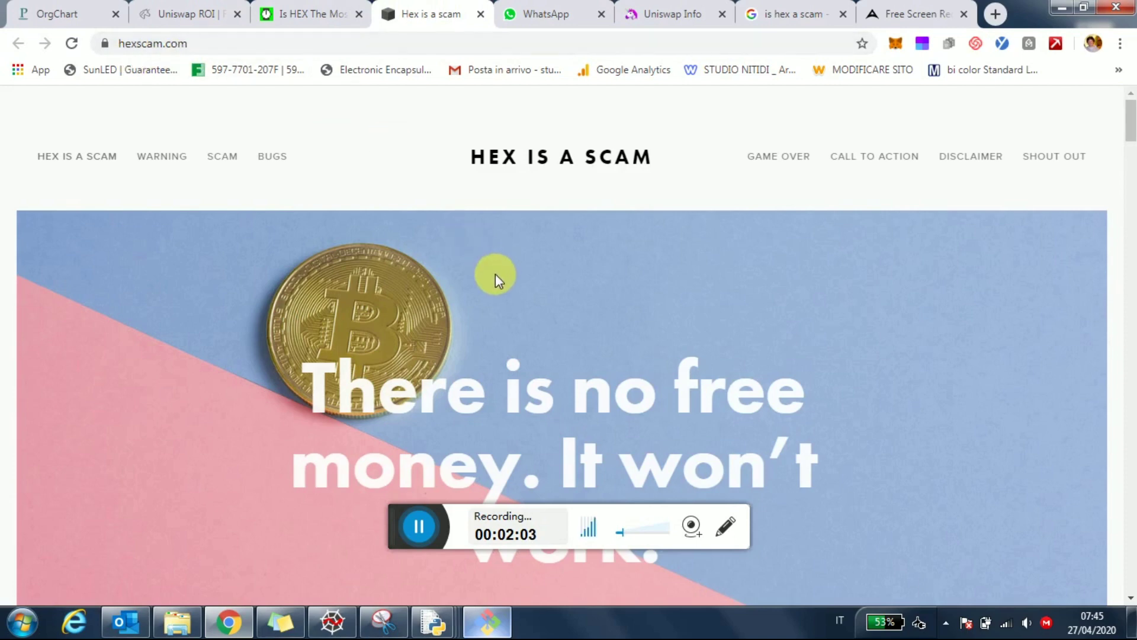
scroll(495, 276, "down", 2)
scroll(495, 275, "down", 3)
scroll(495, 275, "down", 1)
scroll(495, 275, "down", 2)
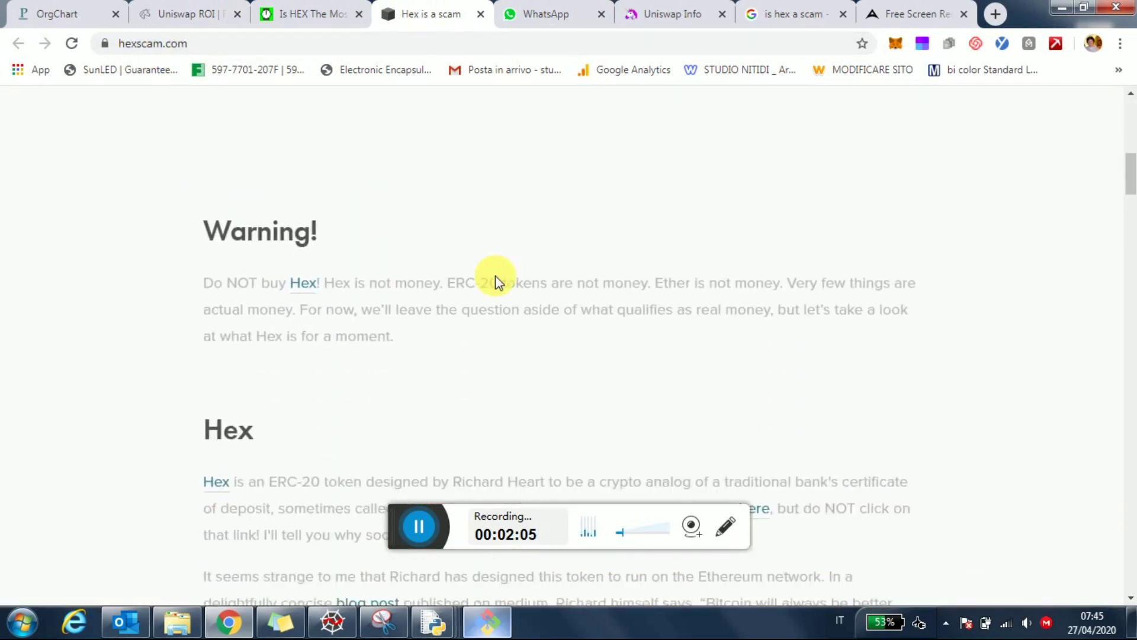
scroll(495, 274, "down", 1)
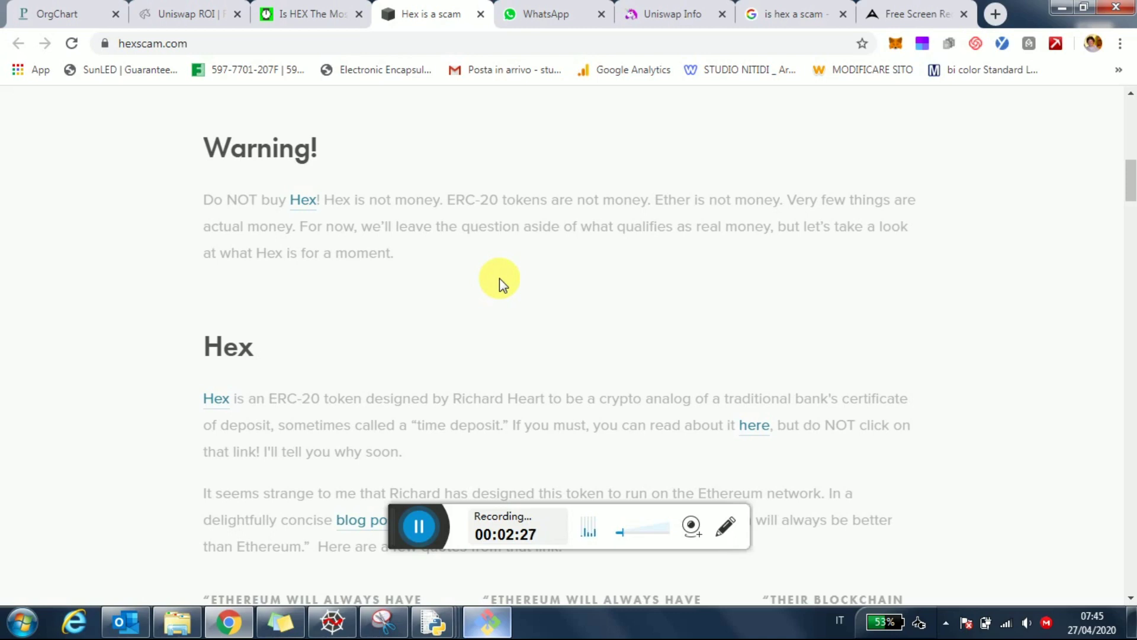
Return to the Uniswap ROI tab listing ETH-HEX at -18.79% ROI
left_click(189, 11)
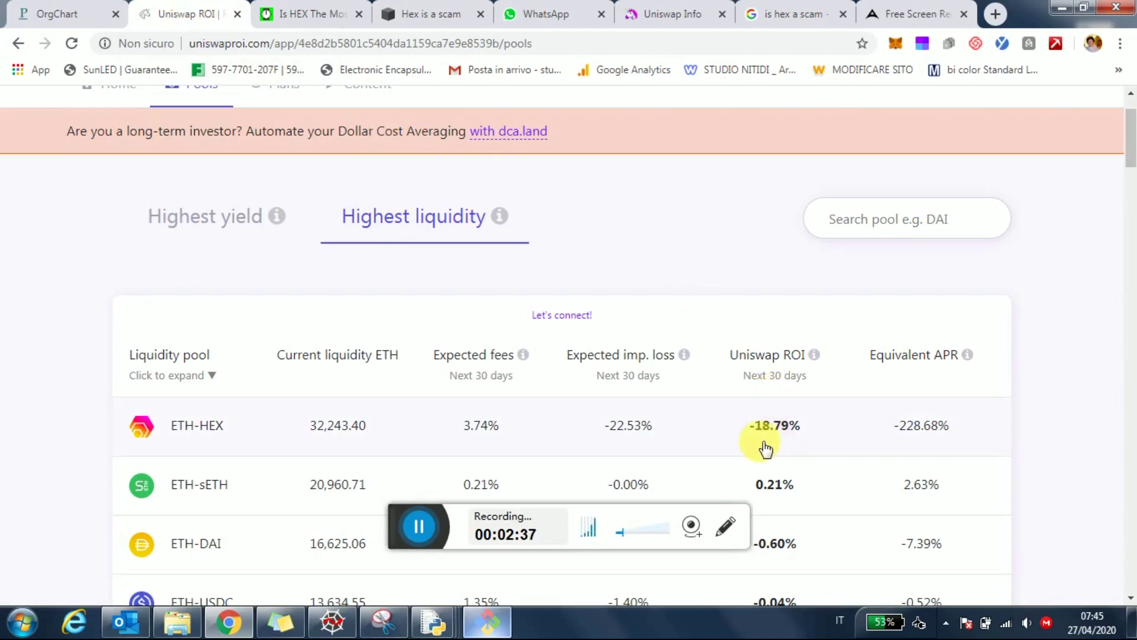
Open the ETH-HEX -18.79% ROI forecast, showing HEX:ETH falling from 285,377.84 to 69,665.32
left_click(710, 428)
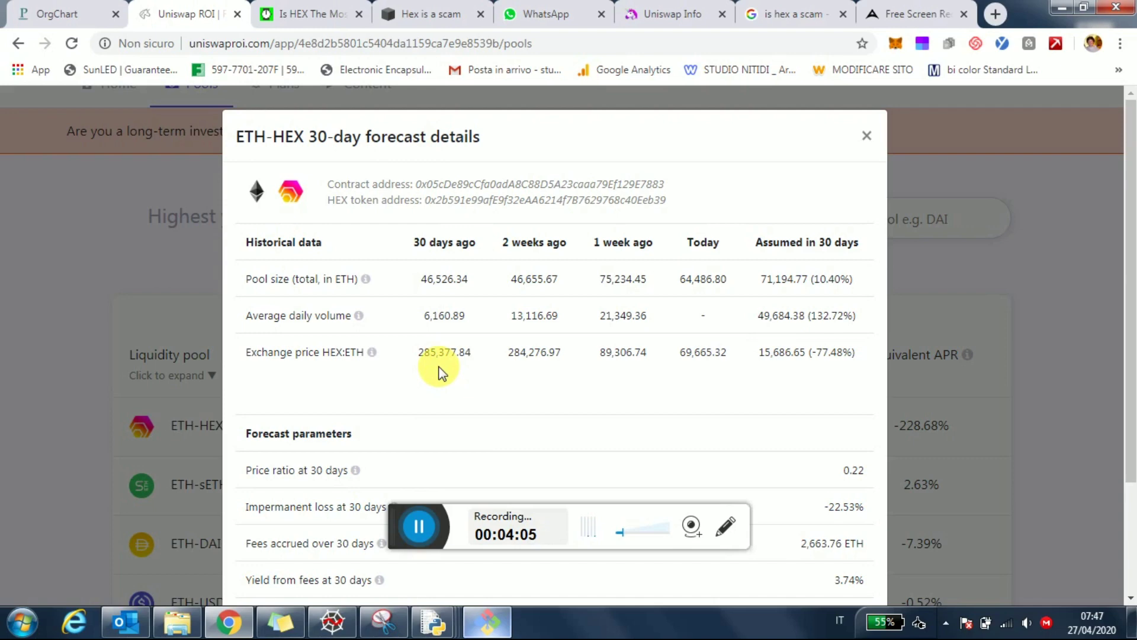
Chart HEX's one-month price in ETH on Uniswap Info, then return to the ETH-HEX forecast
left_click(691, 9)
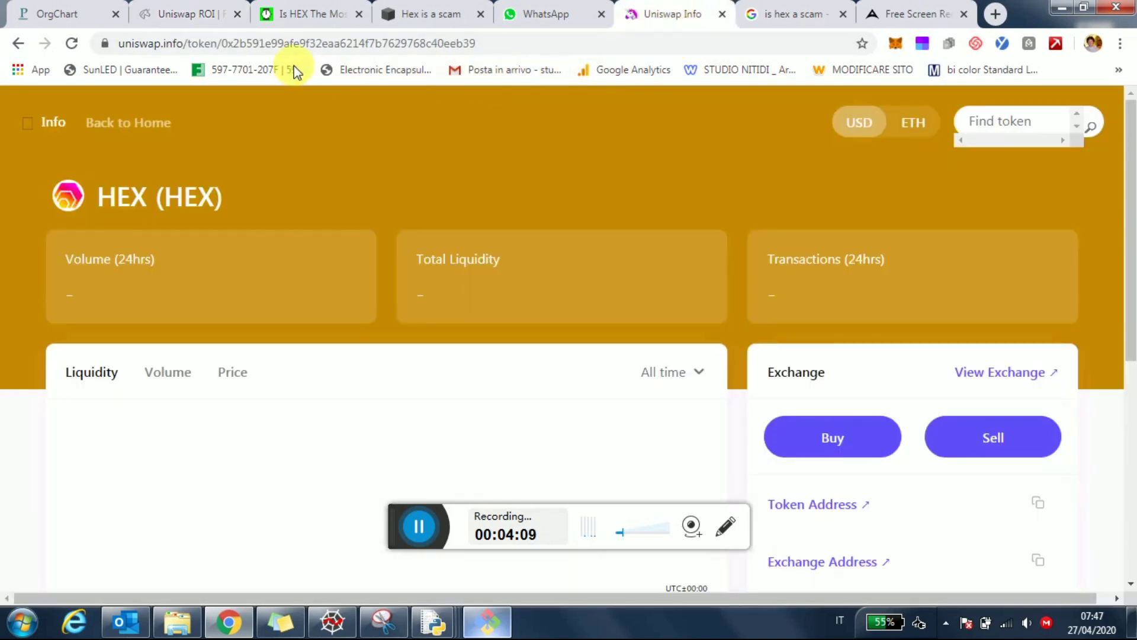
left_click(915, 125)
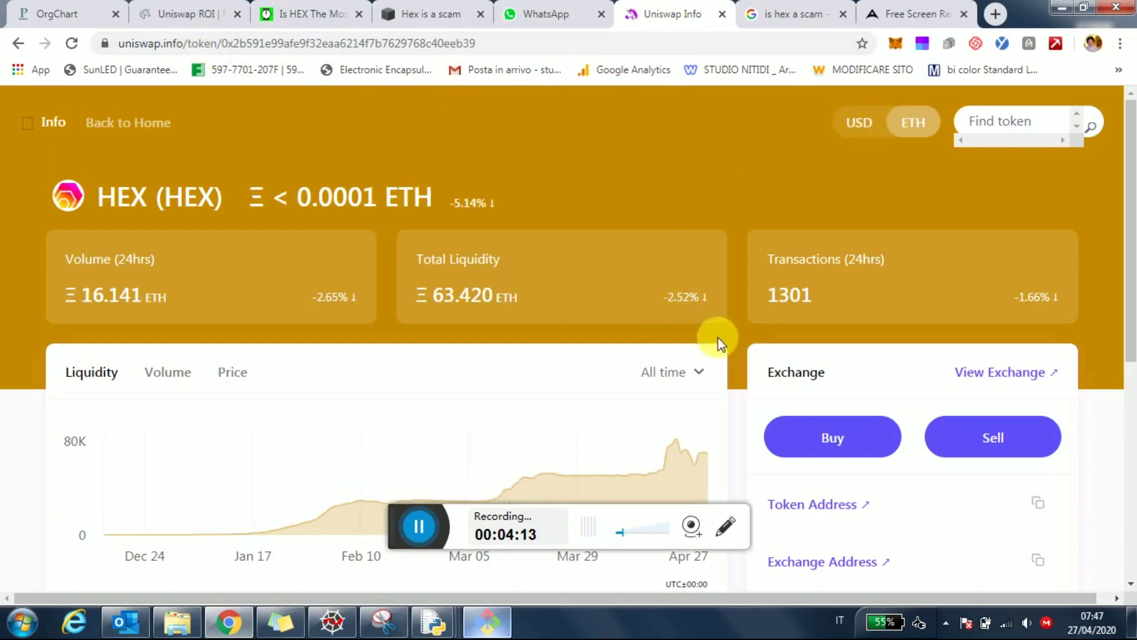
left_click(691, 372)
left_click(641, 446)
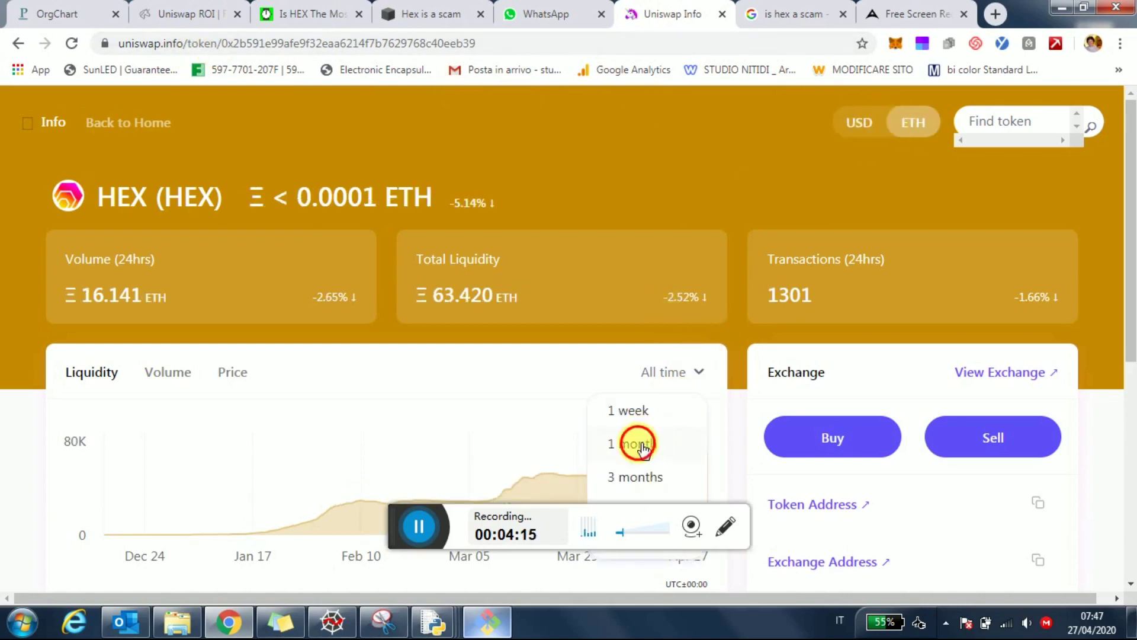
left_click(230, 373)
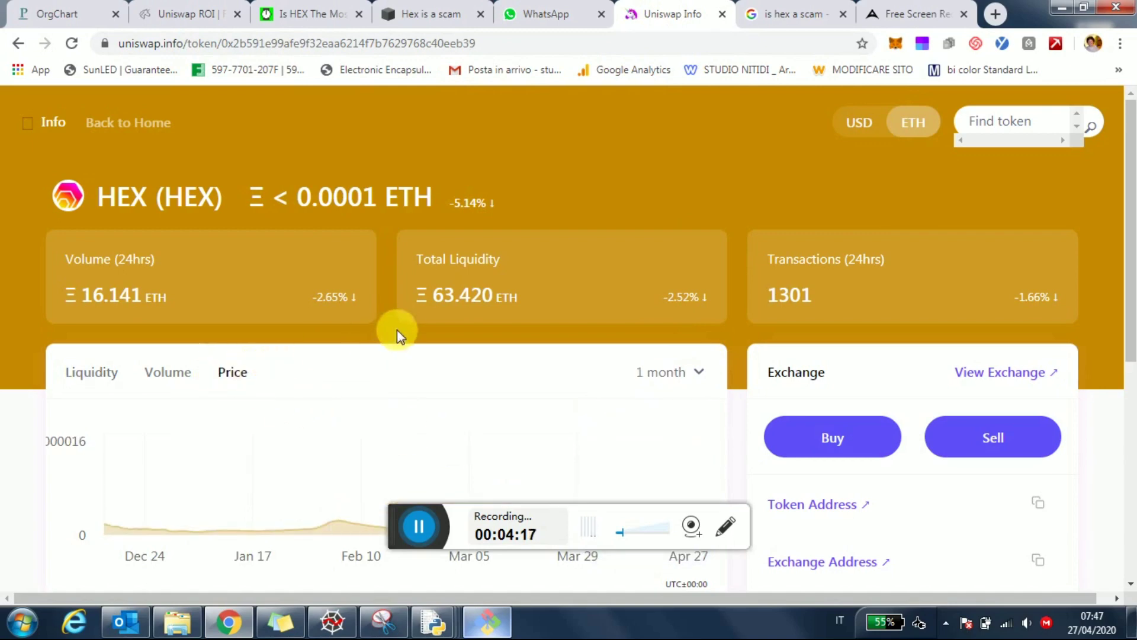
scroll(407, 302, "down", 1)
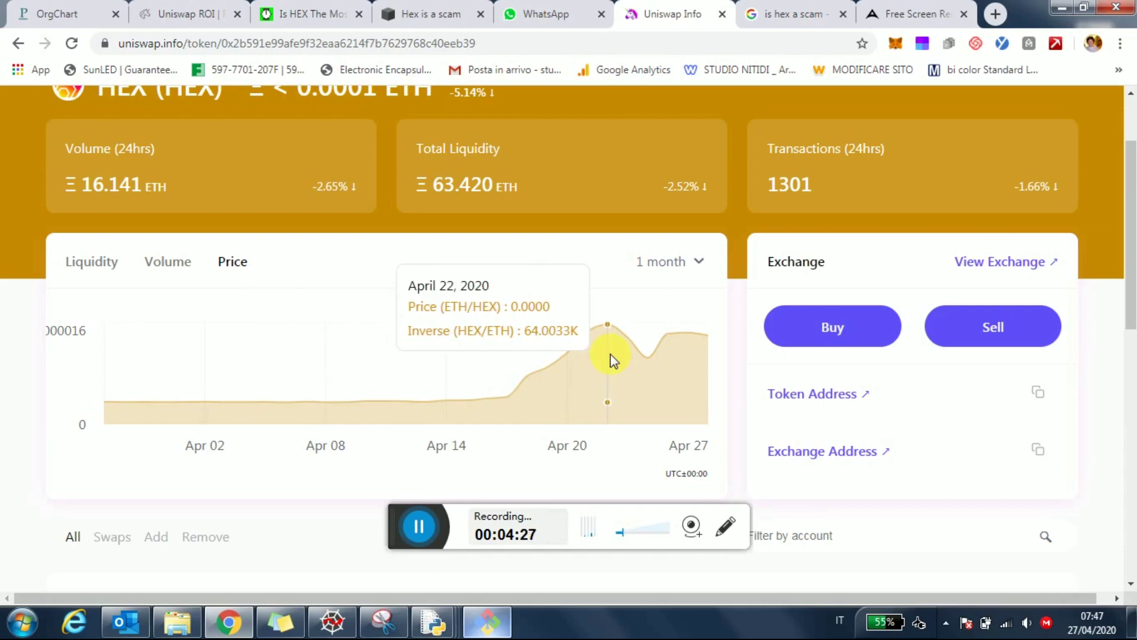
left_click(187, 9)
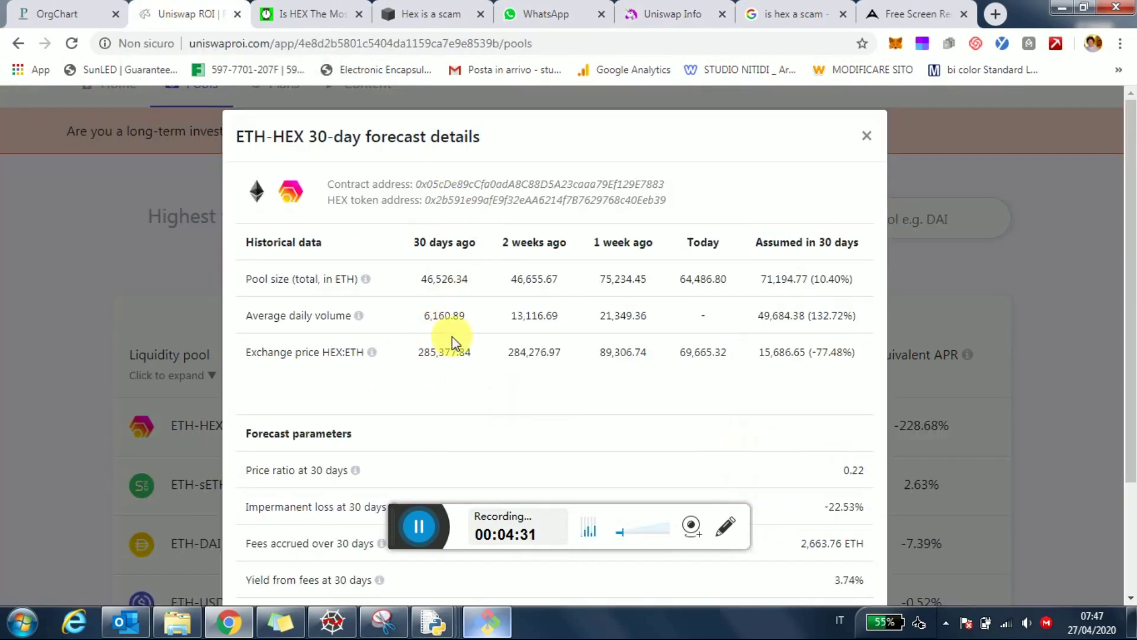
scroll(752, 333, "down", 3)
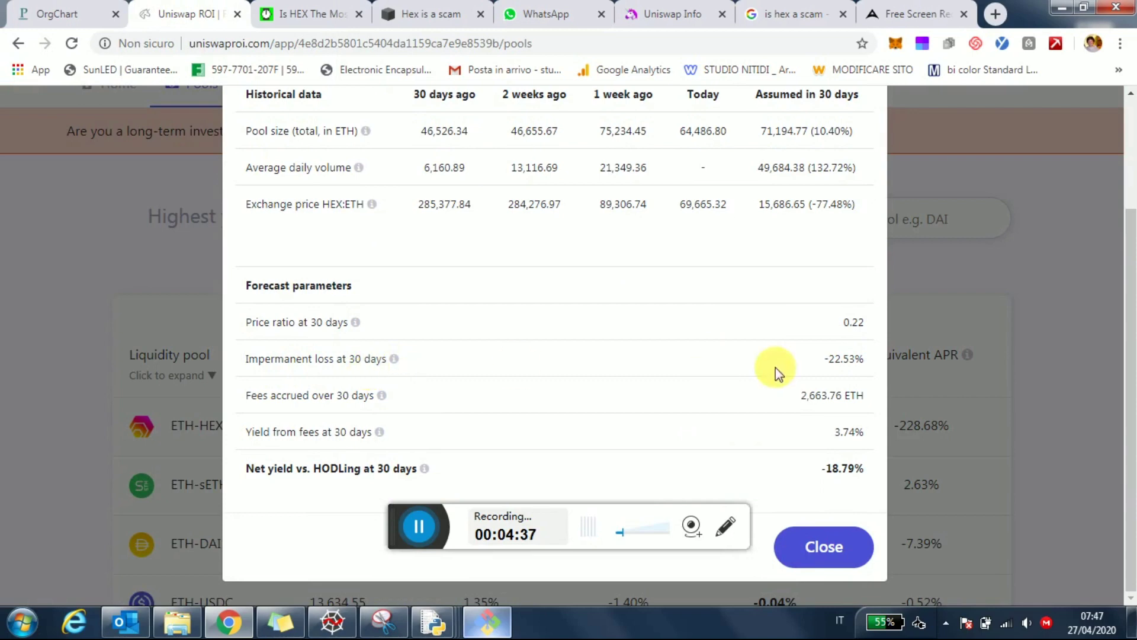
left_click_drag(886, 364, 814, 366)
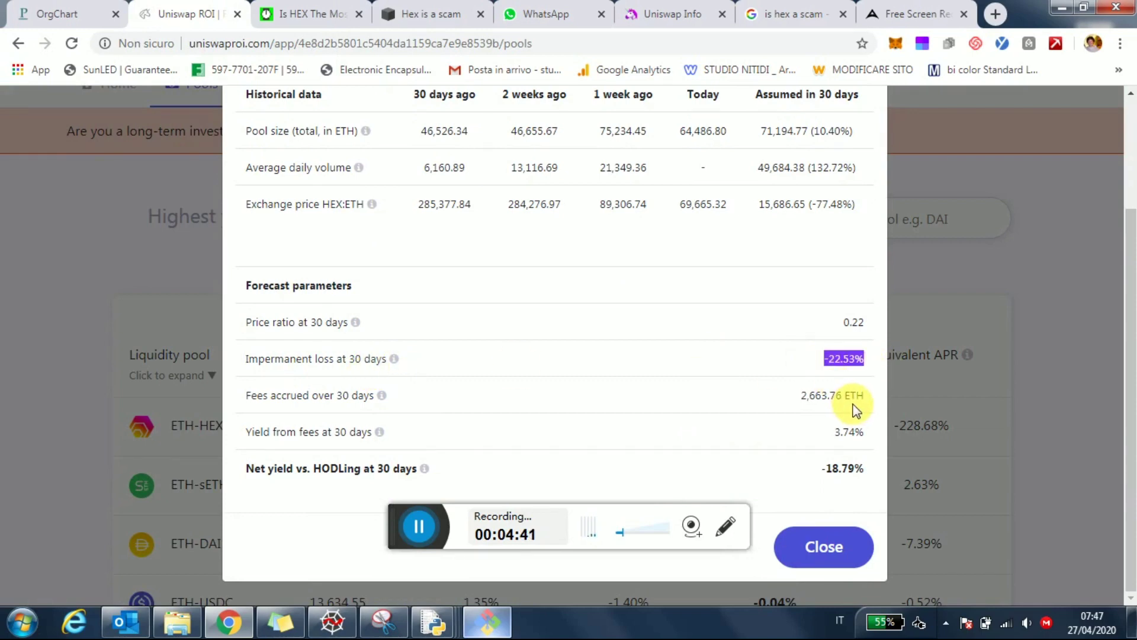
left_click(844, 360)
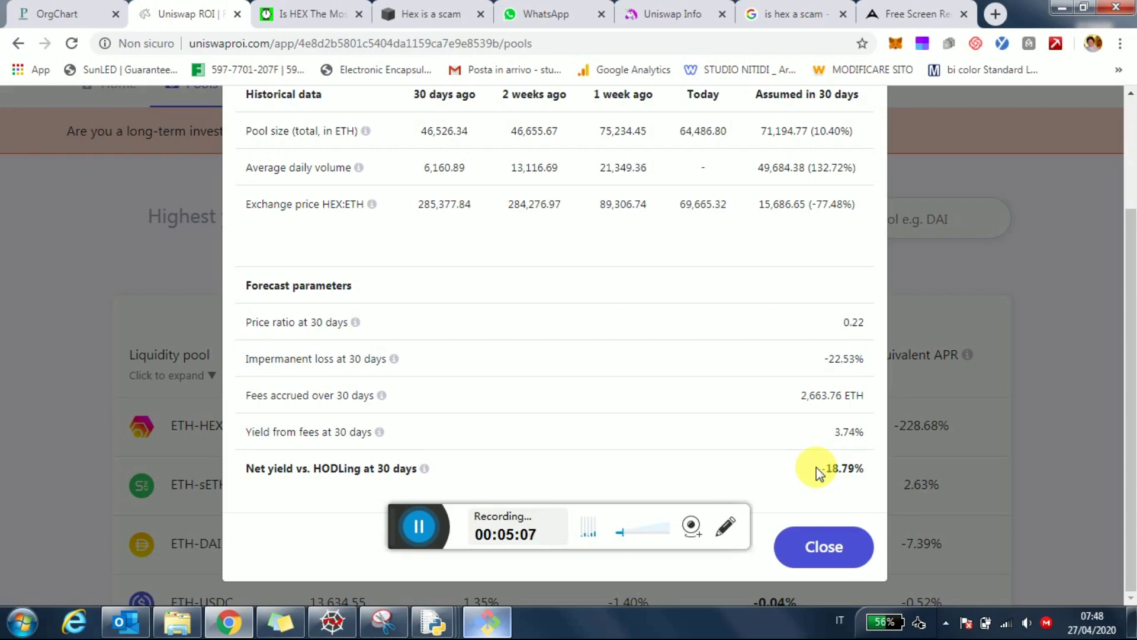
Close the ETH-HEX forecast details modal to reveal the full pools table
left_click(1040, 427)
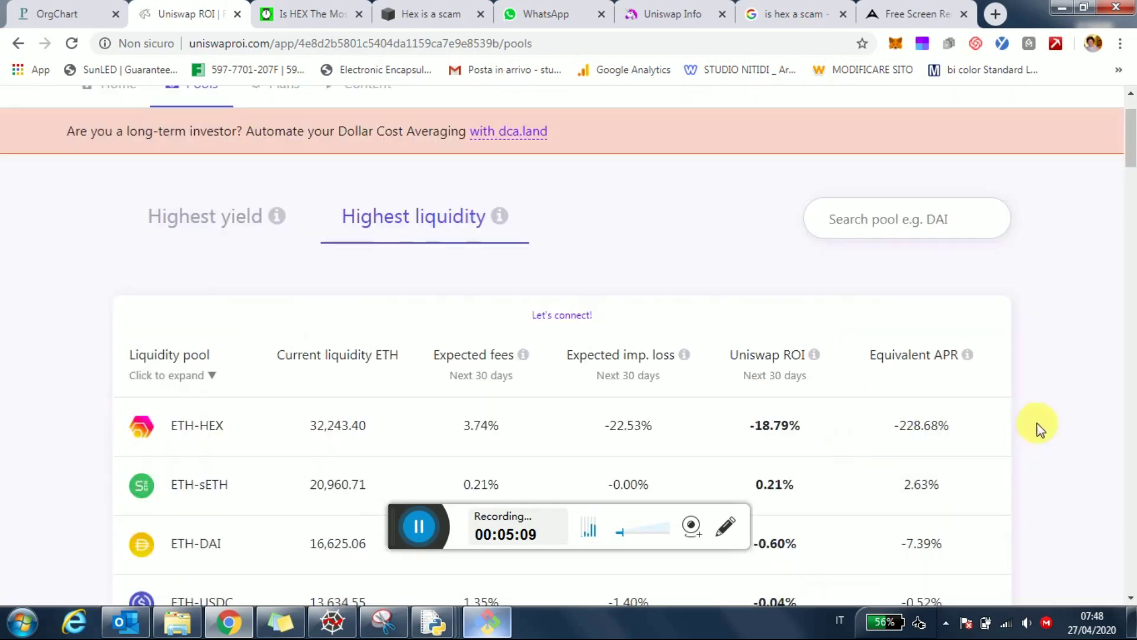
scroll(845, 361, "down", 1)
scroll(840, 369, "down", 2)
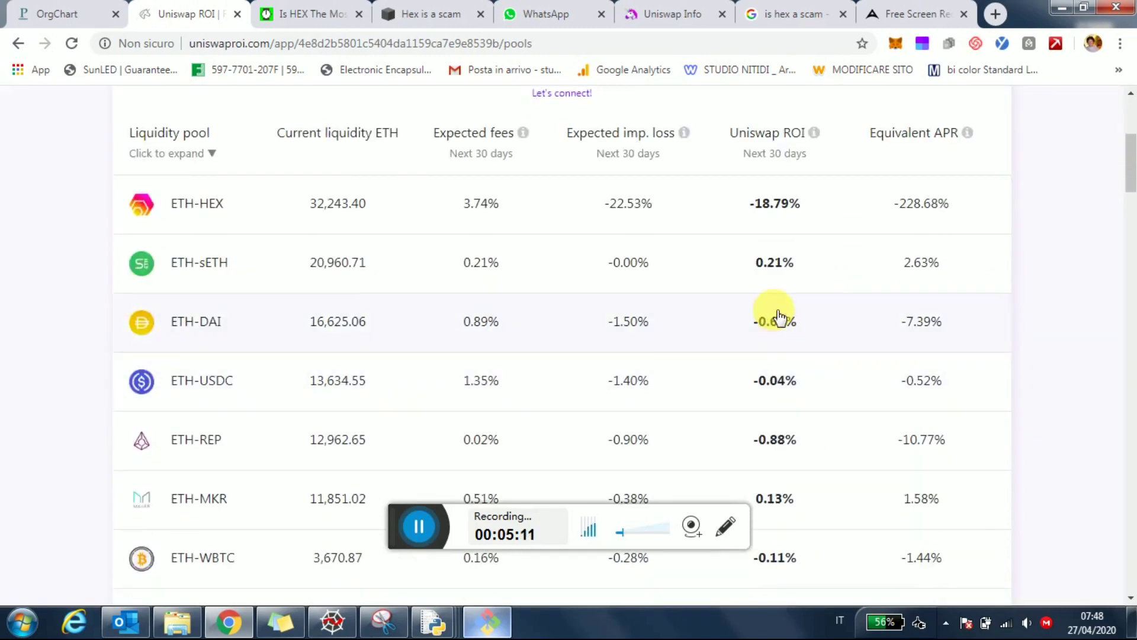
scroll(770, 312, "down", 2)
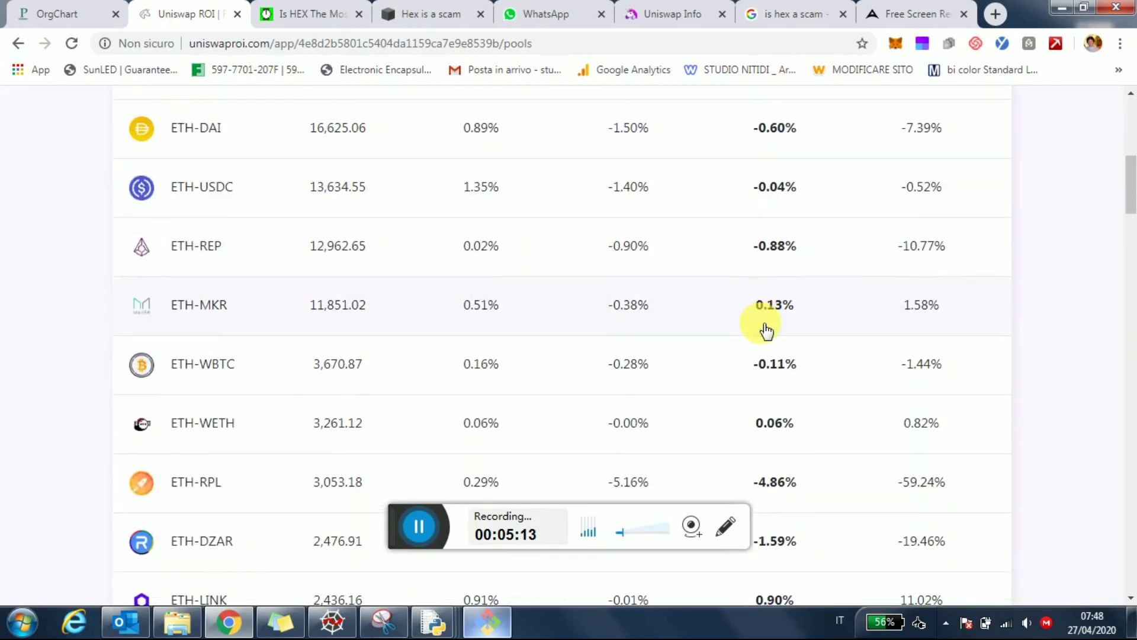